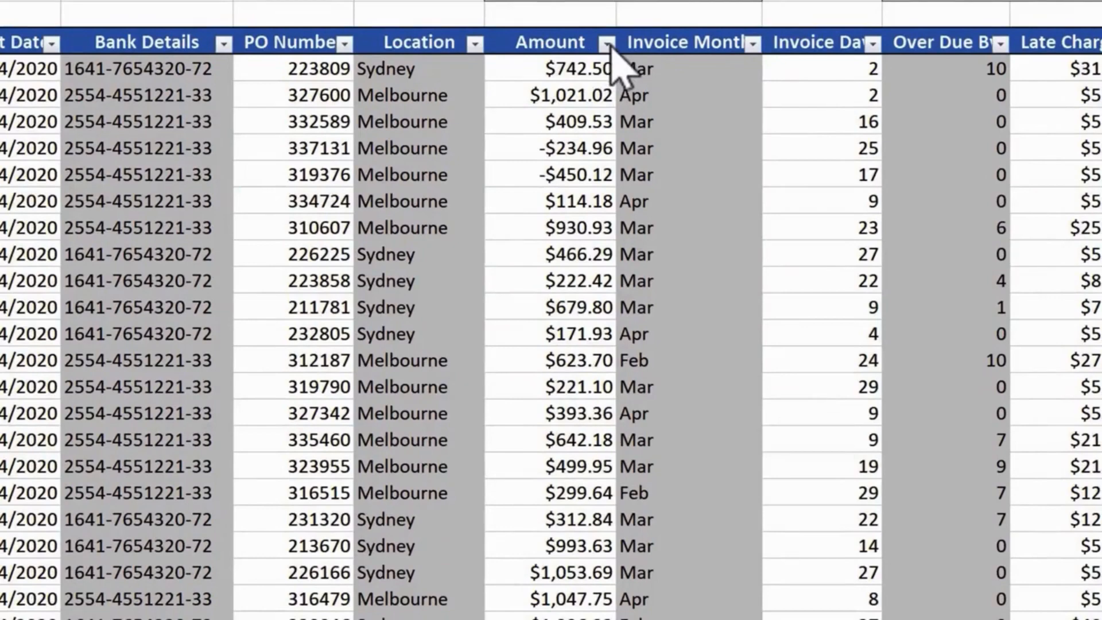
# Step: Sort the table by Amount from largest to smallest, followed by a sort on Location from A to Z
pyautogui.click(607, 43)
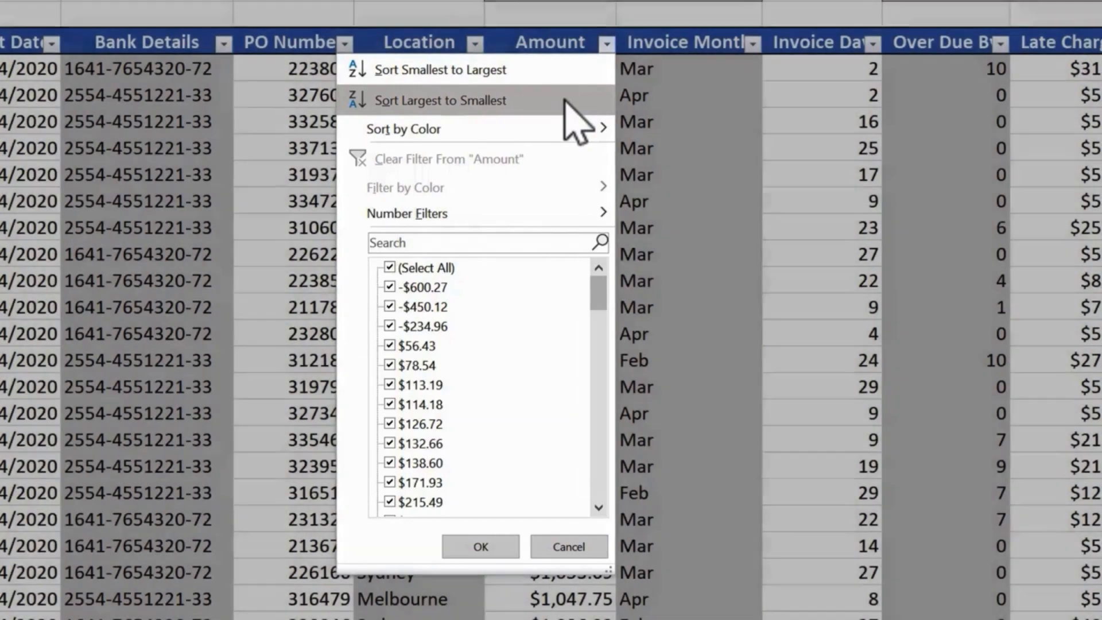
pyautogui.click(564, 101)
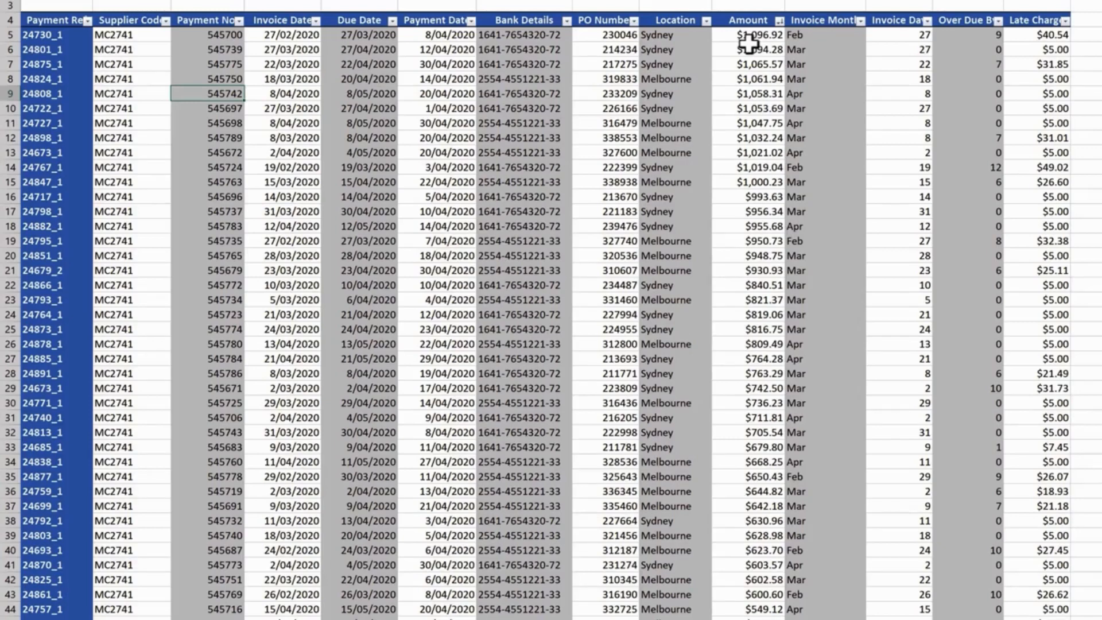
pyautogui.click(706, 21)
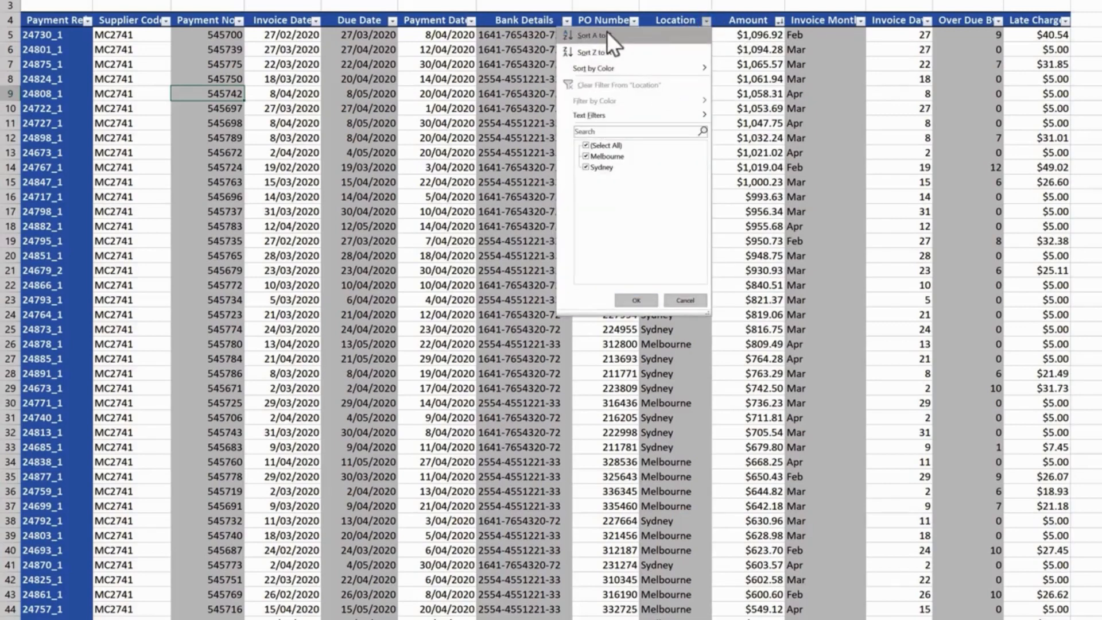
pyautogui.click(606, 34)
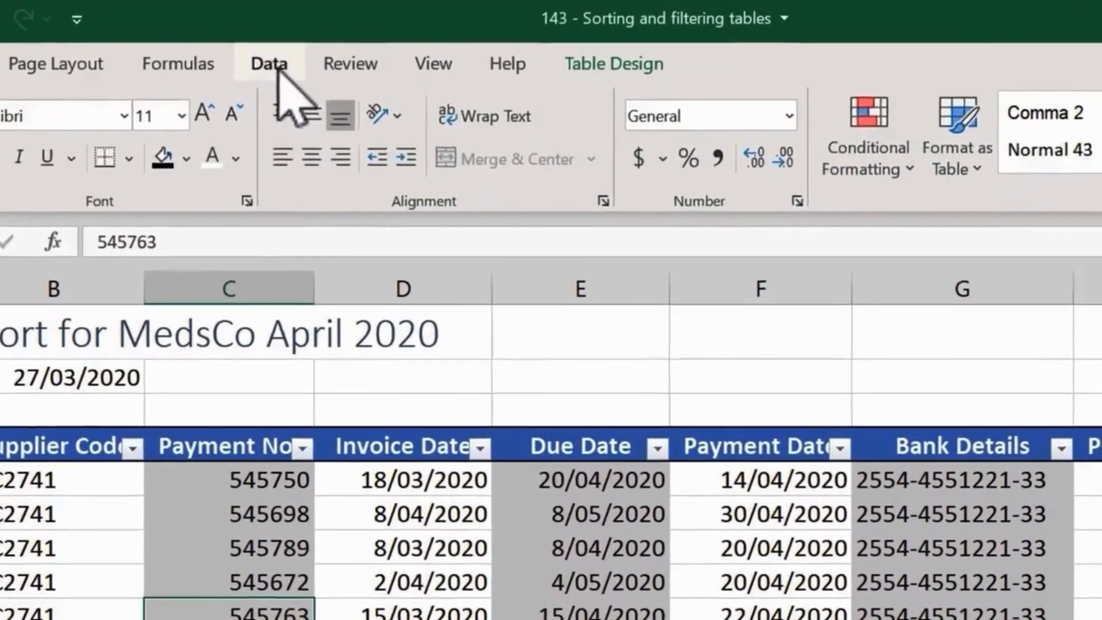
# Step: Apply a two-level sort to the table by Location from A to Z and Invoice Date from oldest to newest
pyautogui.click(269, 35)
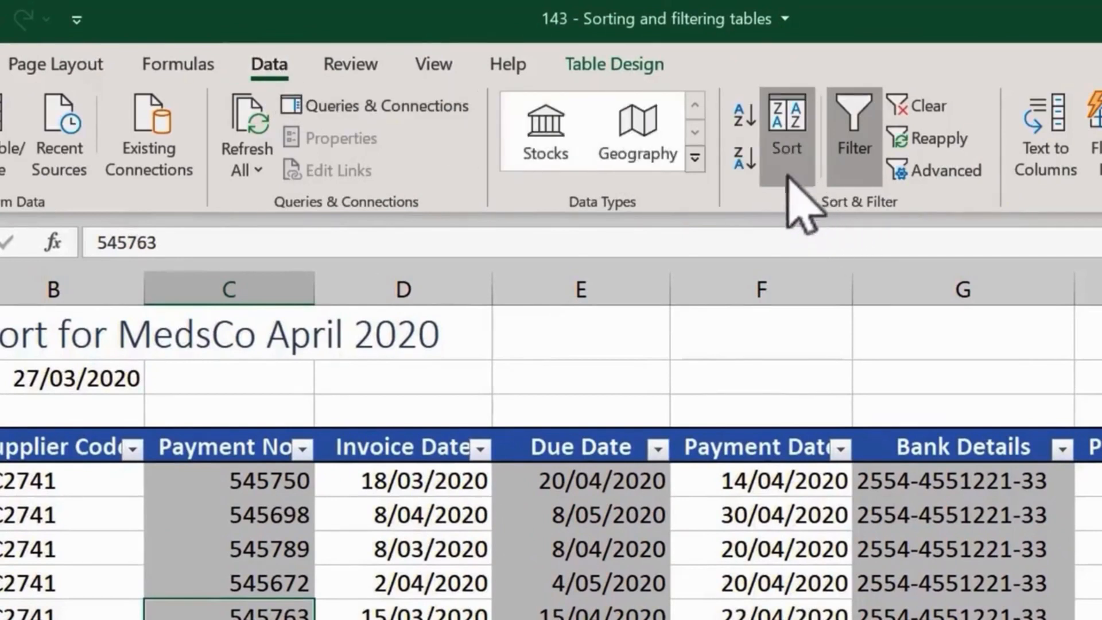
pyautogui.click(786, 141)
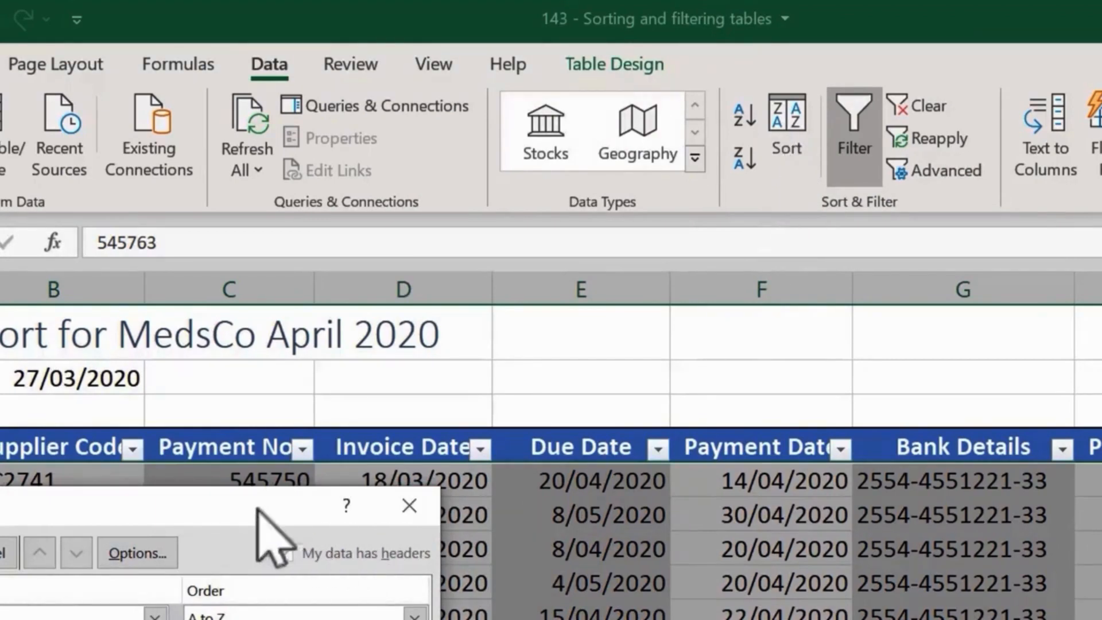
pyautogui.moveTo(256, 509); pyautogui.dragTo(1101, 541)
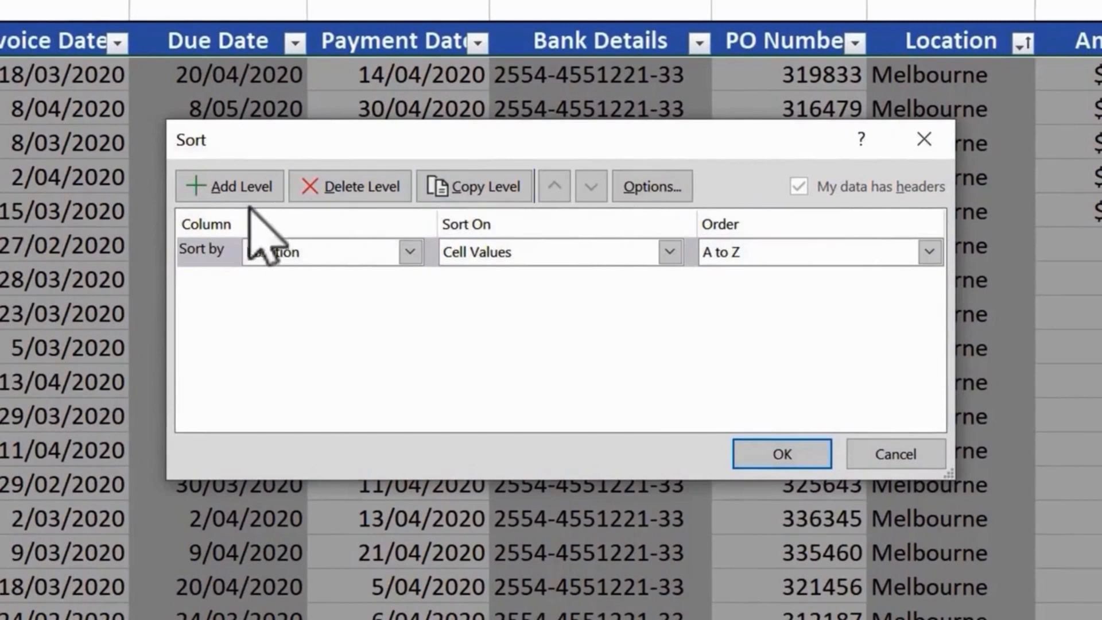
pyautogui.click(236, 193)
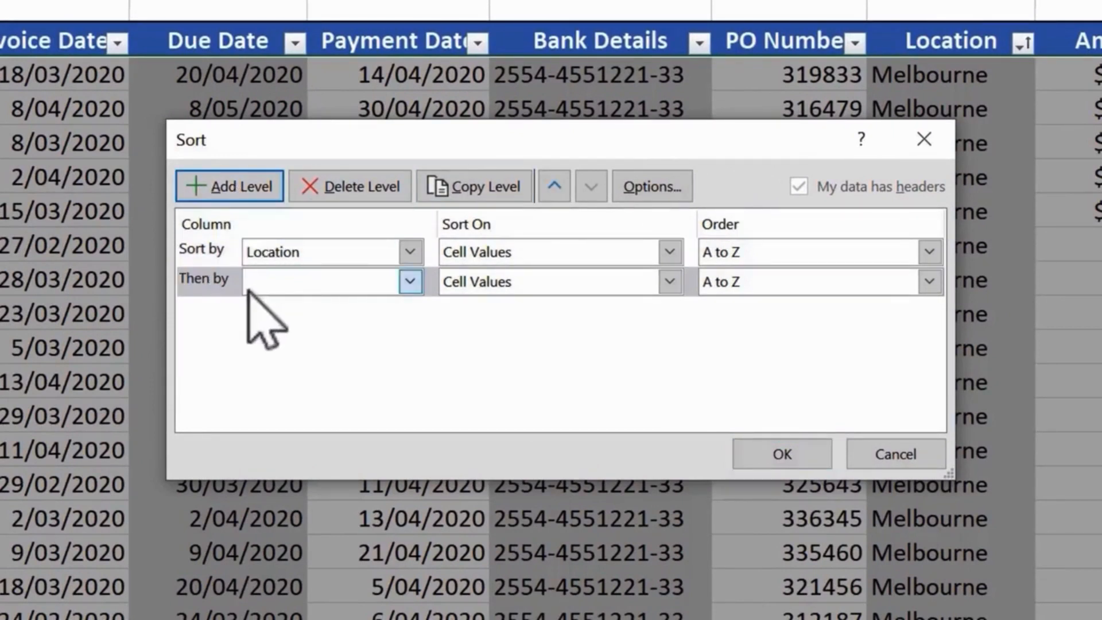
pyautogui.click(409, 282)
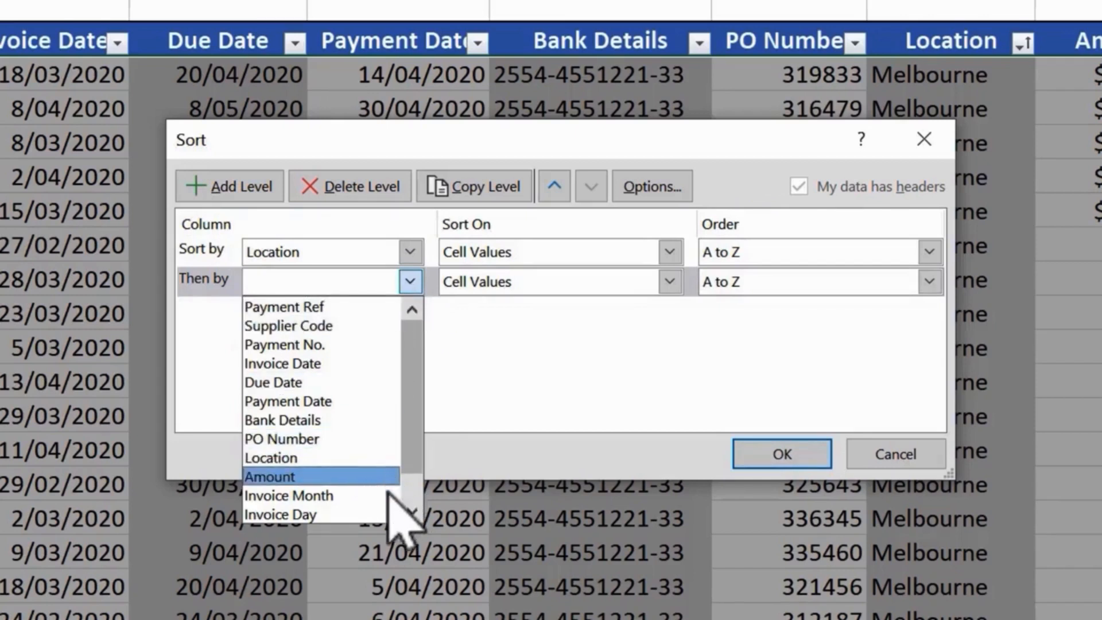
pyautogui.click(378, 364)
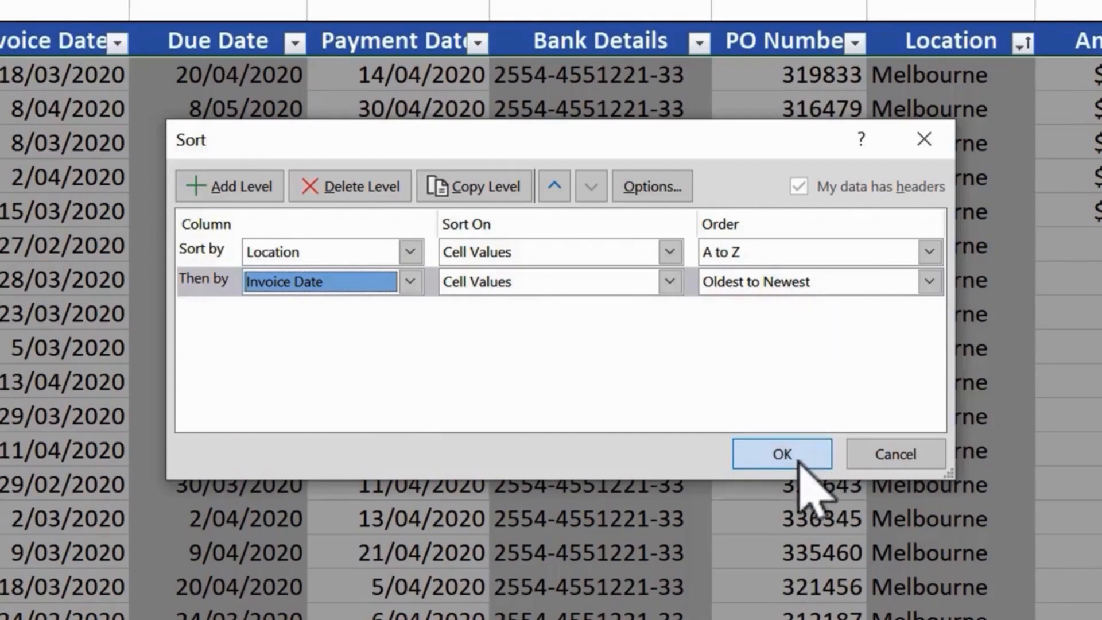
pyautogui.click(782, 454)
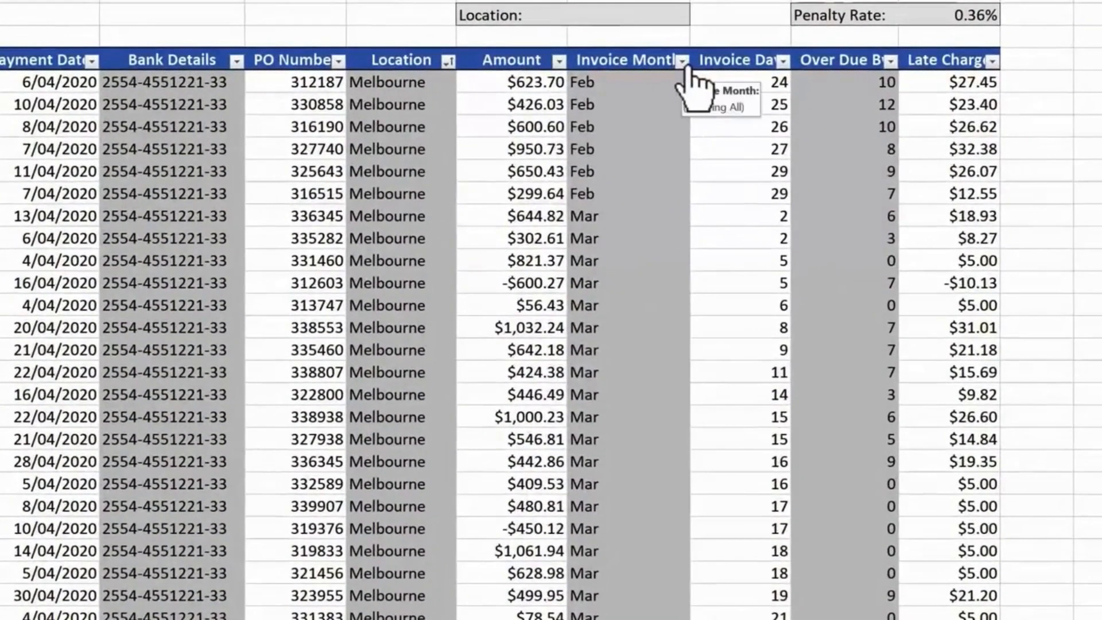
# Step: Filter the Invoice Month column to show only Feb
pyautogui.click(768, 70)
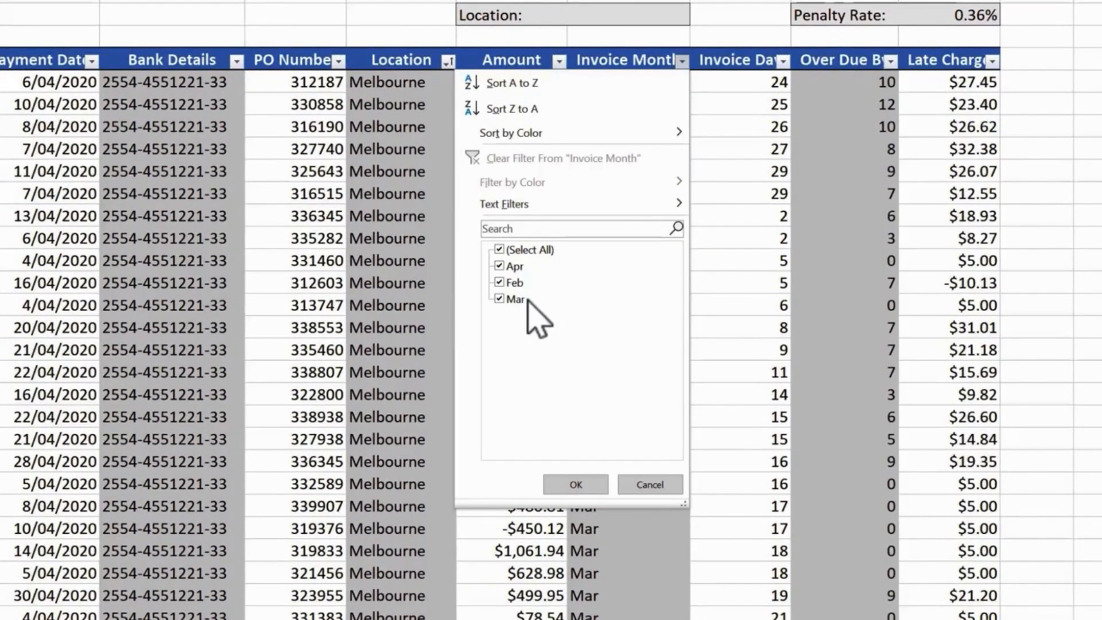
pyautogui.click(539, 251)
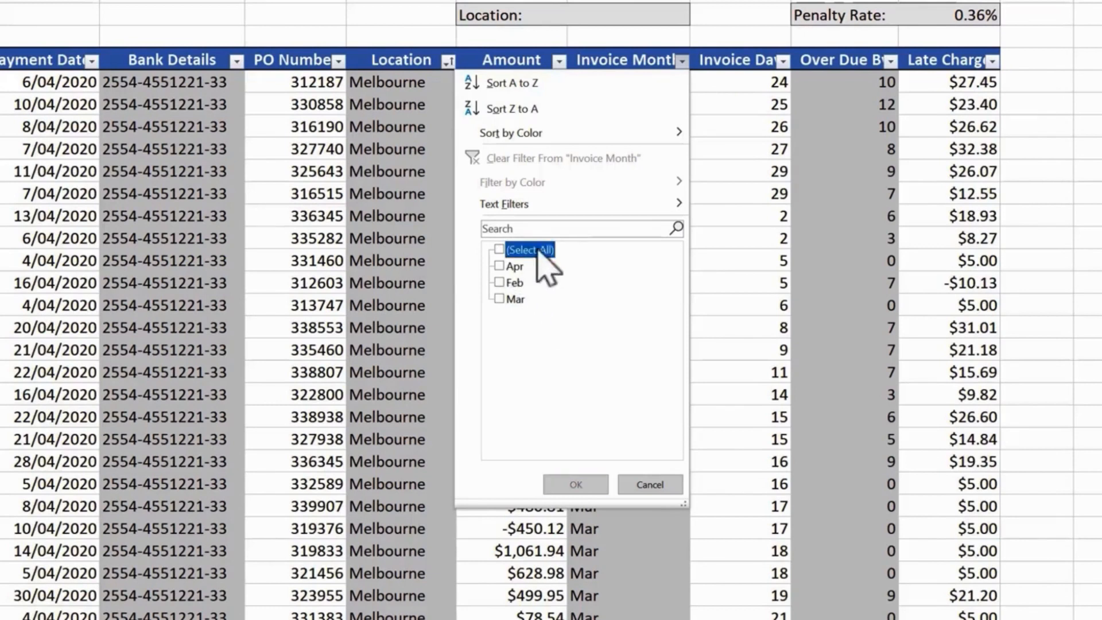
pyautogui.click(515, 283)
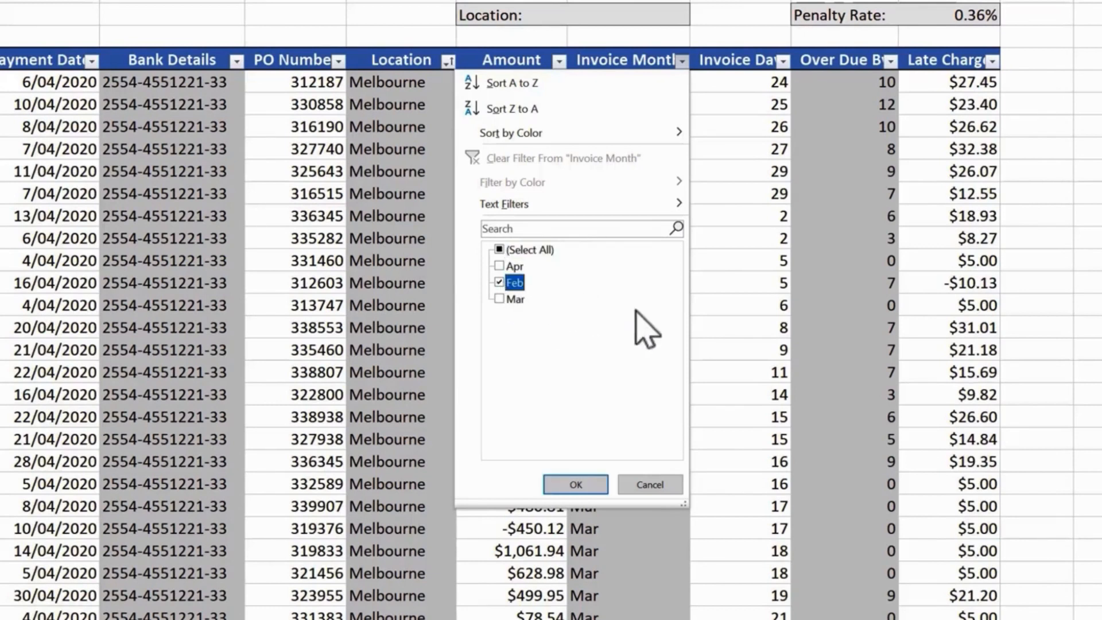
pyautogui.click(597, 485)
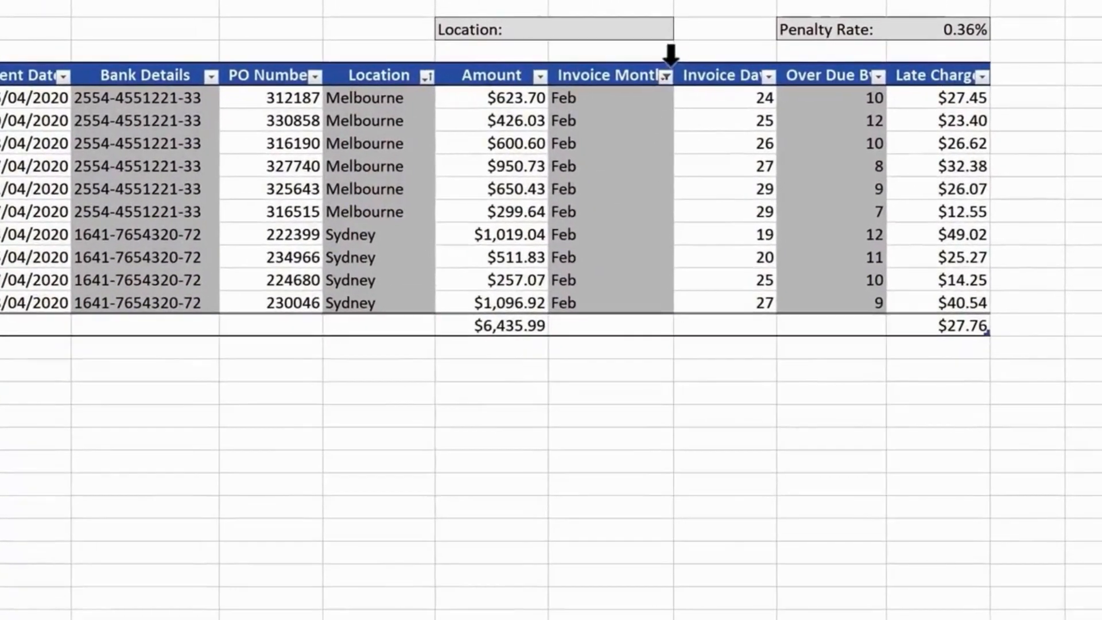
# Step: Clear the Feb filter from the Invoice Month column and filter that column to show only Mar
pyautogui.click(709, 77)
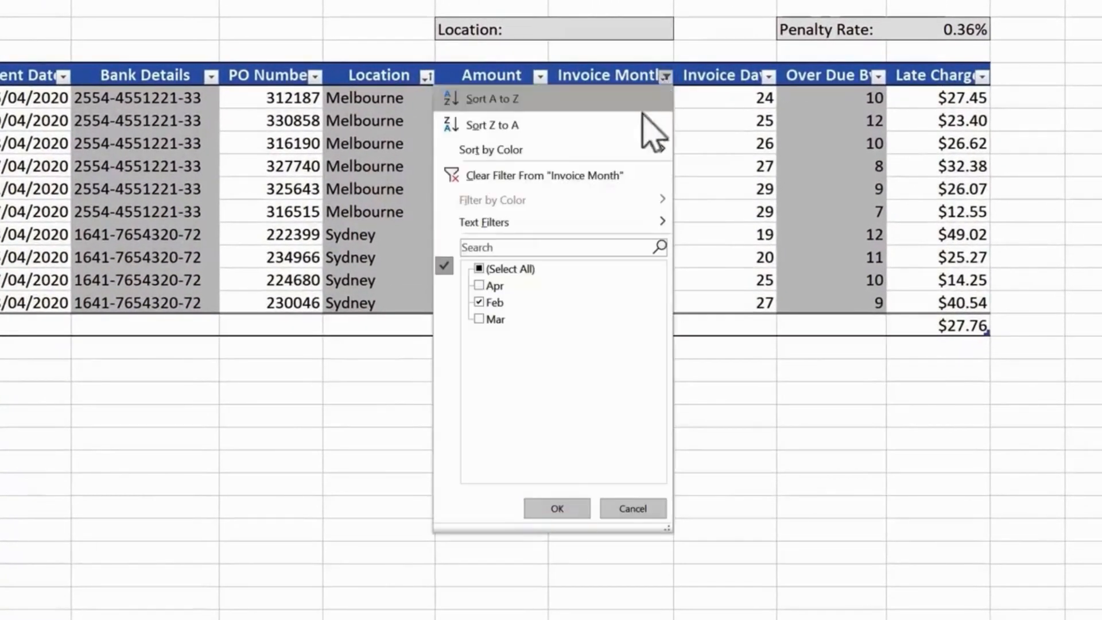
pyautogui.click(532, 175)
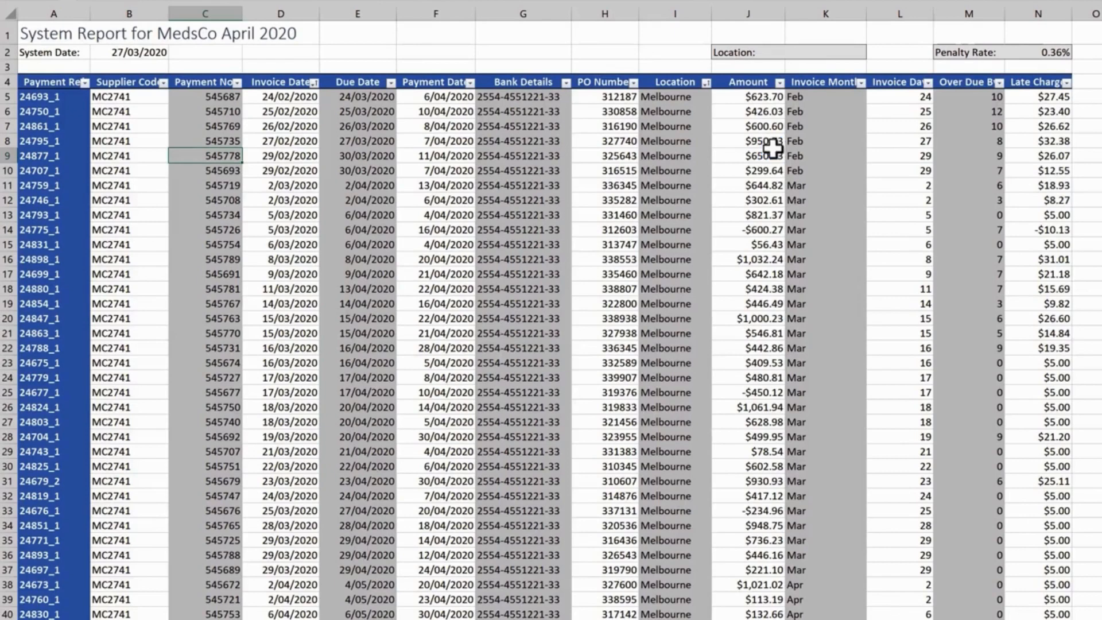
pyautogui.click(862, 82)
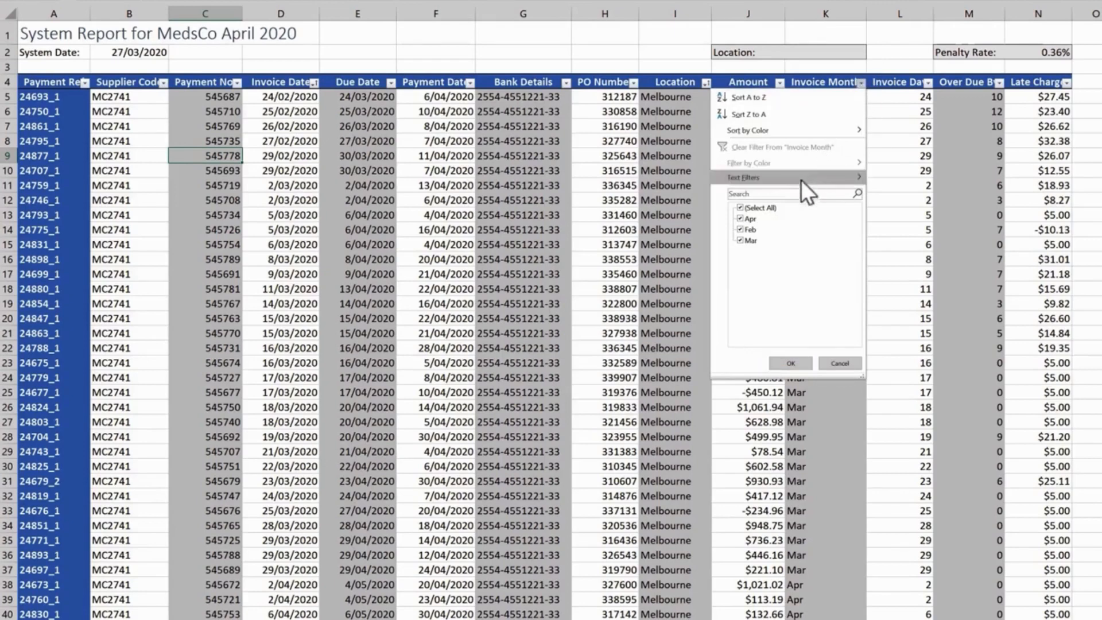
pyautogui.click(739, 207)
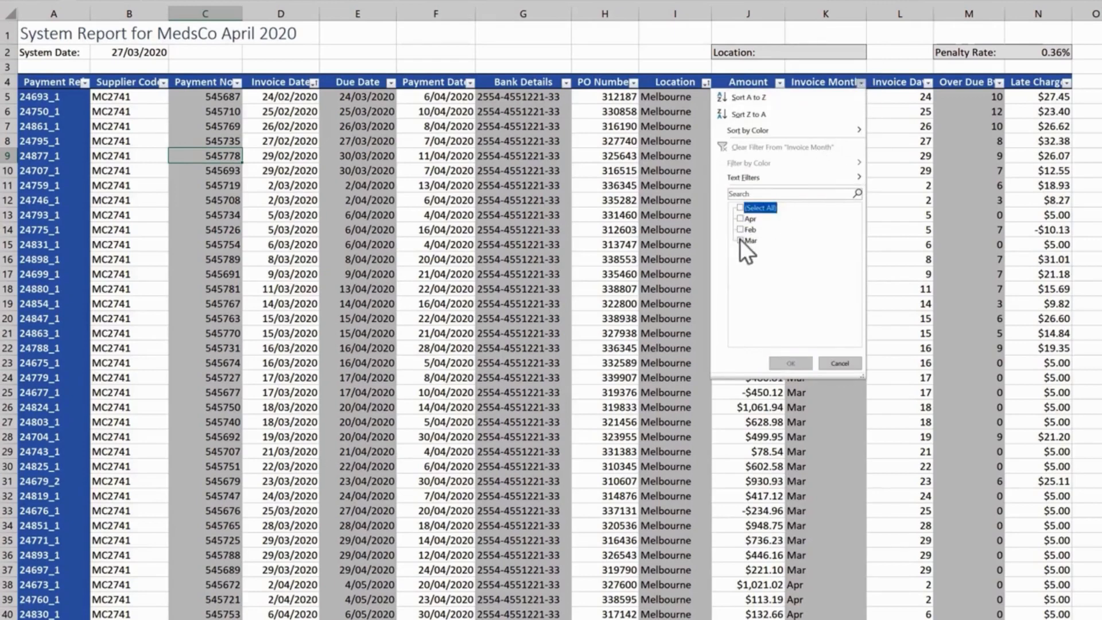
pyautogui.click(740, 239)
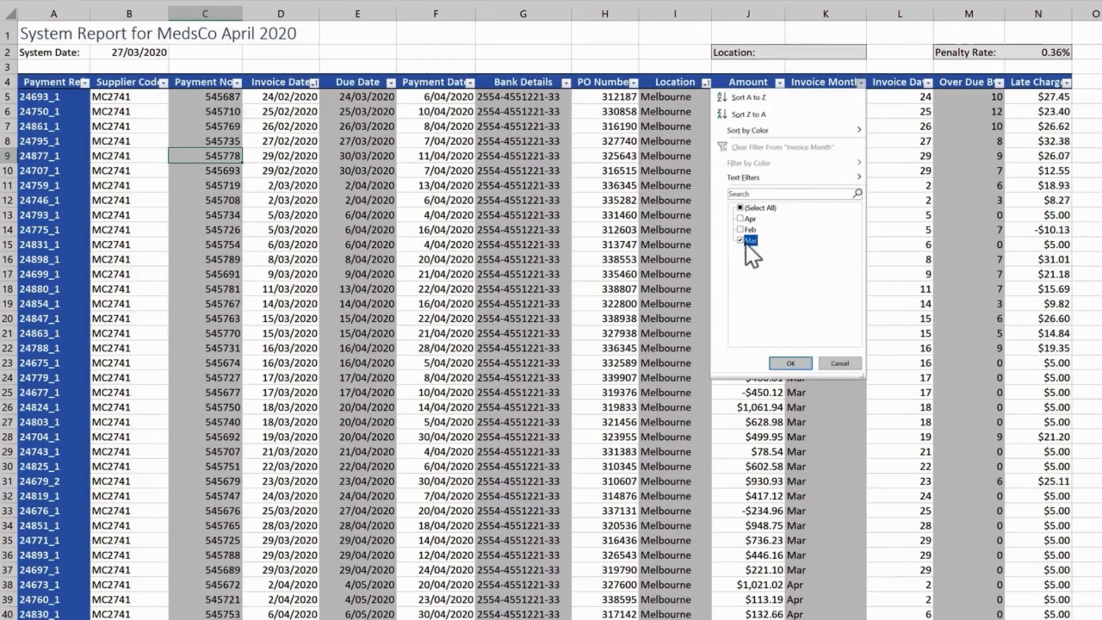
pyautogui.click(790, 364)
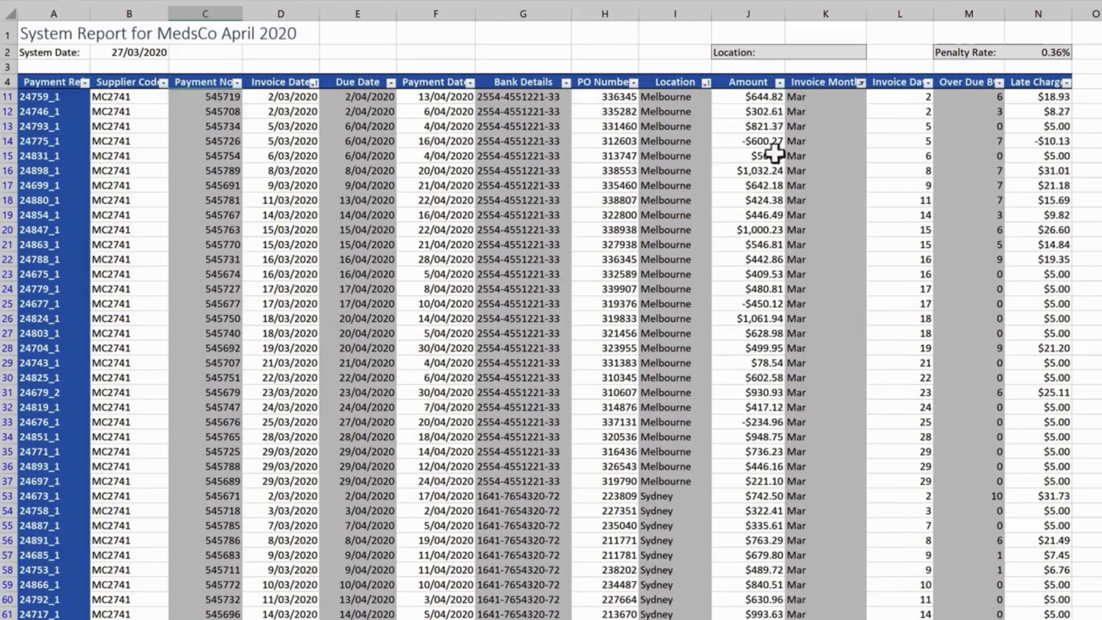
# Step: Add a number filter to the Amount column that keeps only values greater than 1000
pyautogui.click(780, 83)
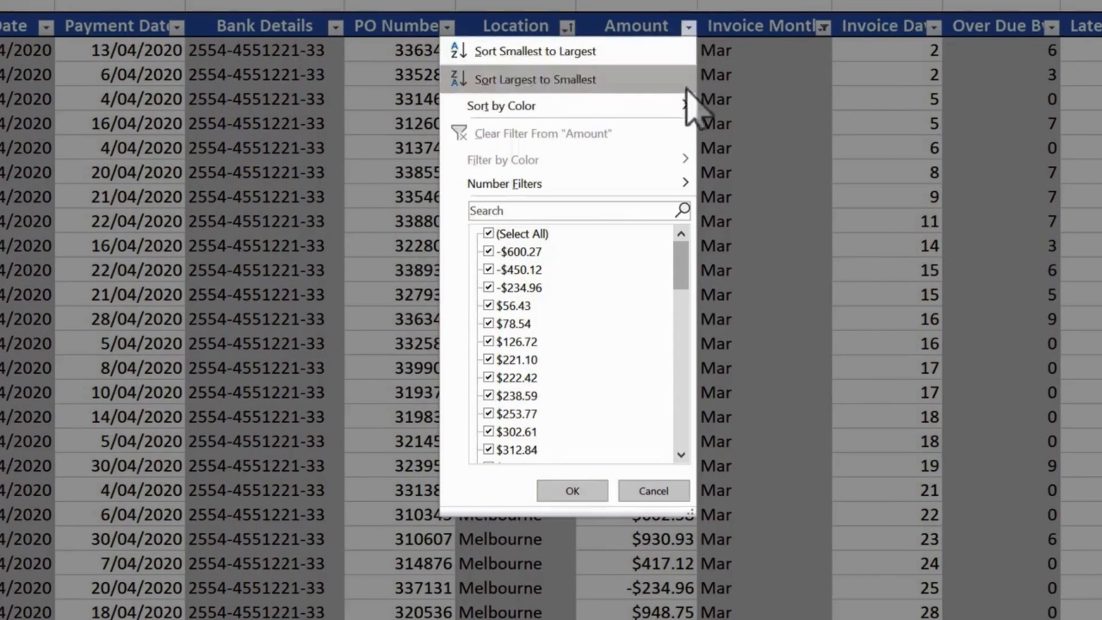
pyautogui.moveTo(651, 190)
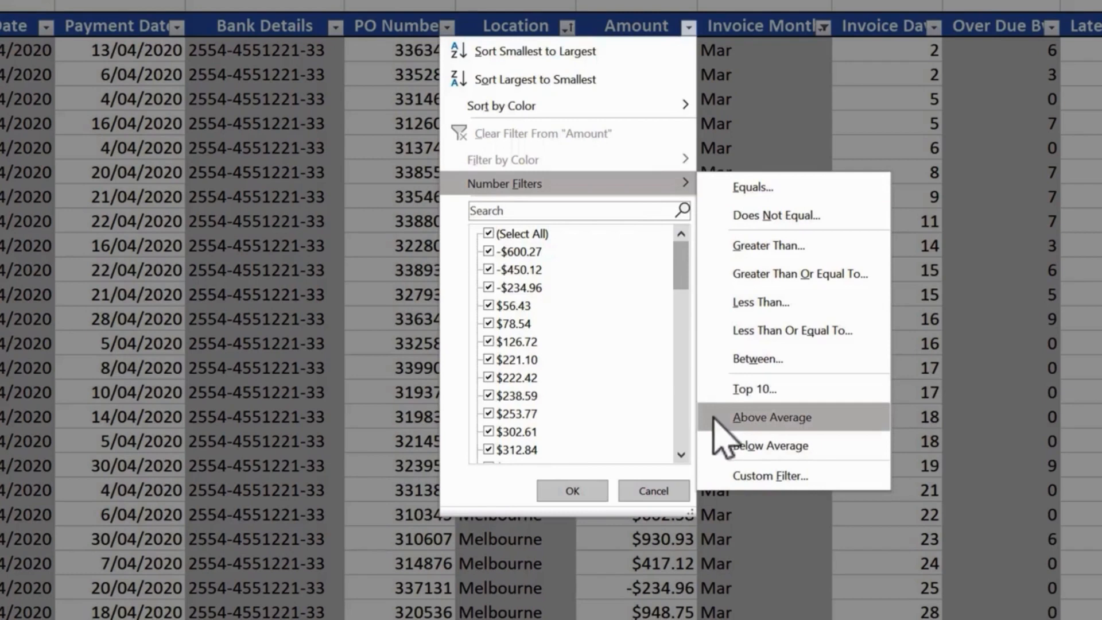
pyautogui.click(722, 246)
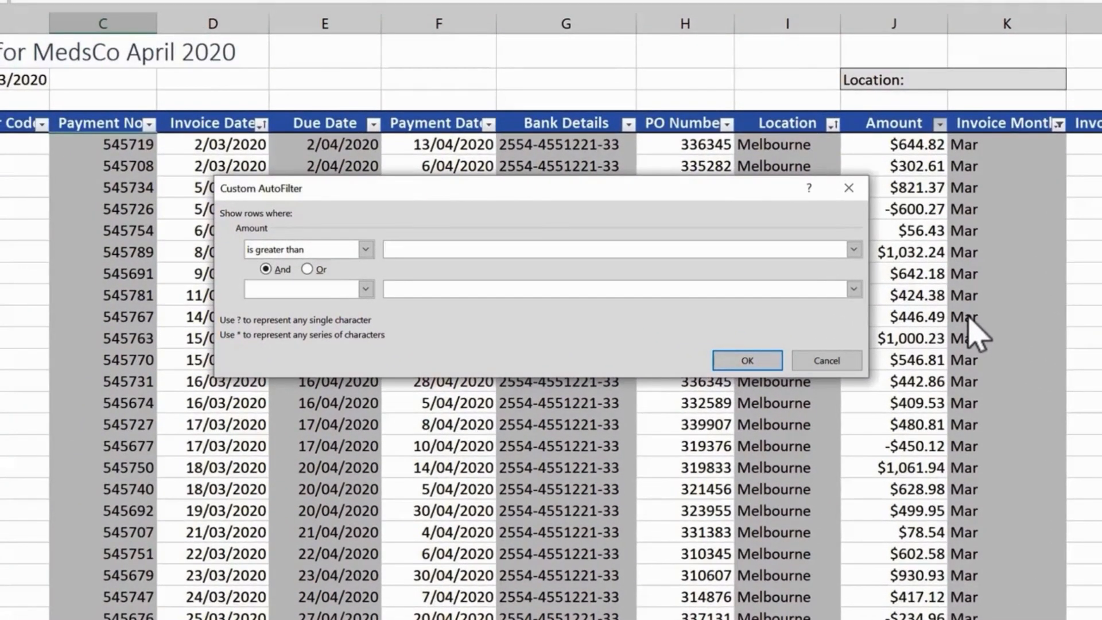
pyautogui.write('1000')
pyautogui.click(772, 360)
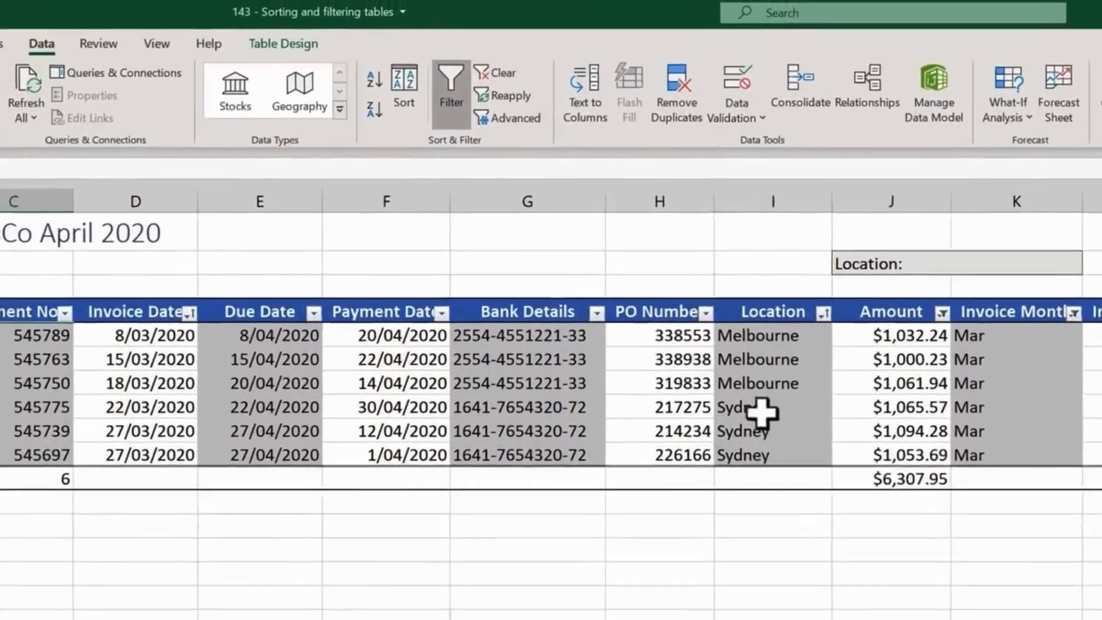
# Step: Clear all filters from the table at once
pyautogui.click(684, 242)
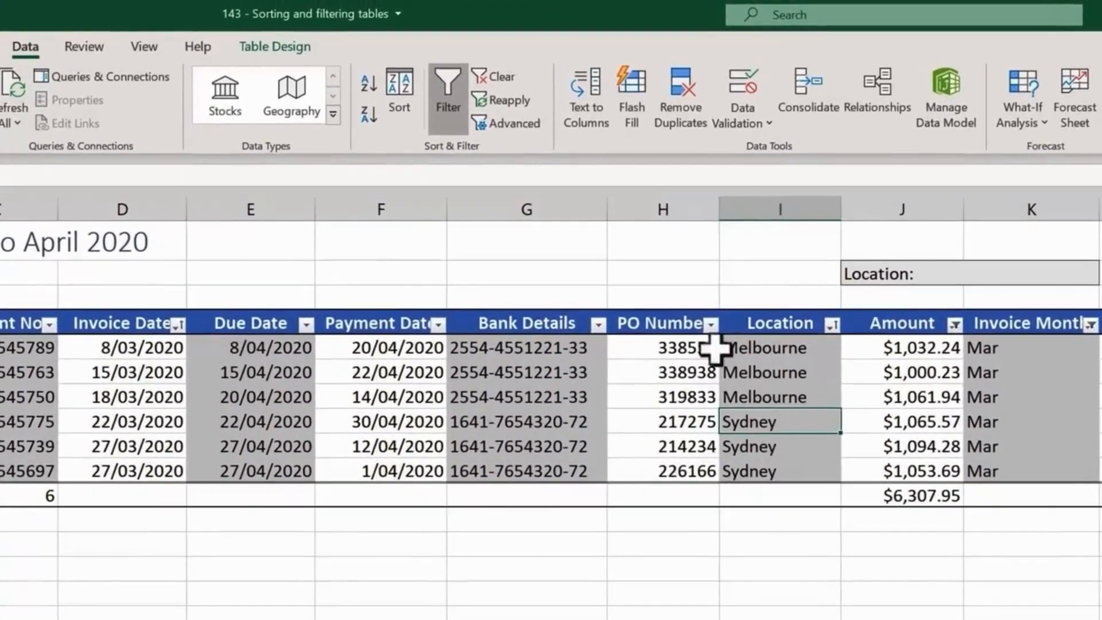
pyautogui.click(502, 77)
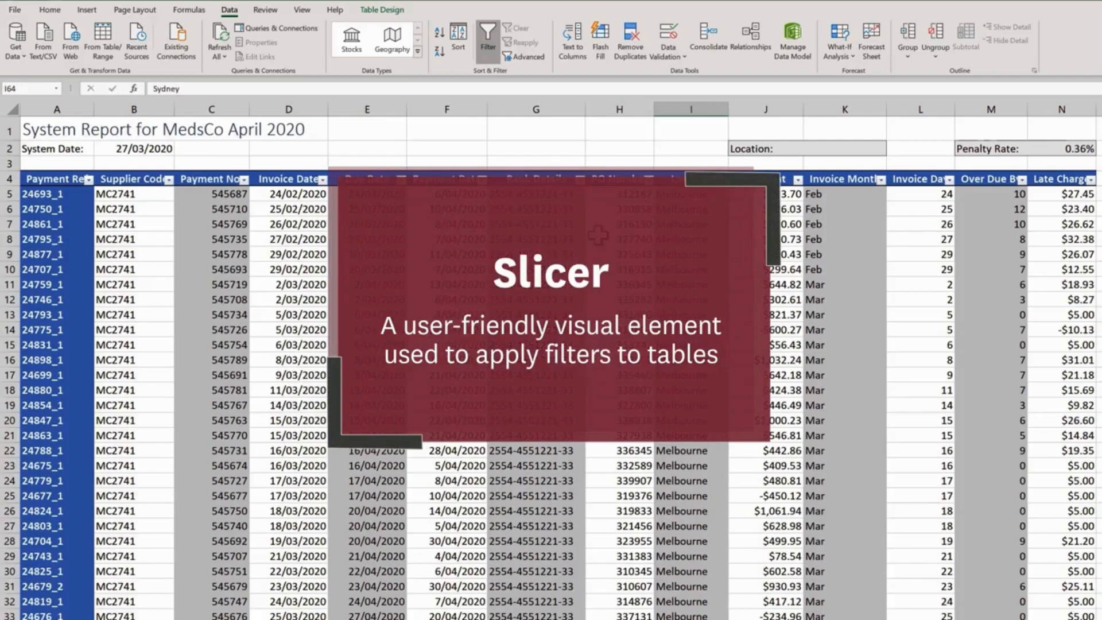
# Step: Insert slicers for the table's Location and Invoice Month columns
pyautogui.click(597, 237)
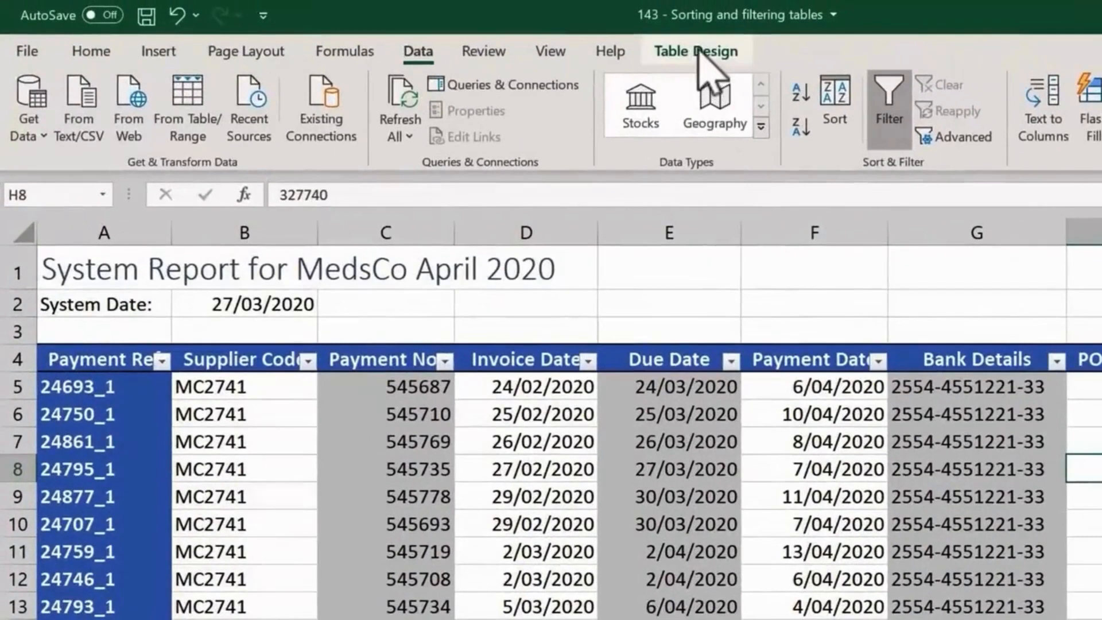
pyautogui.click(393, 12)
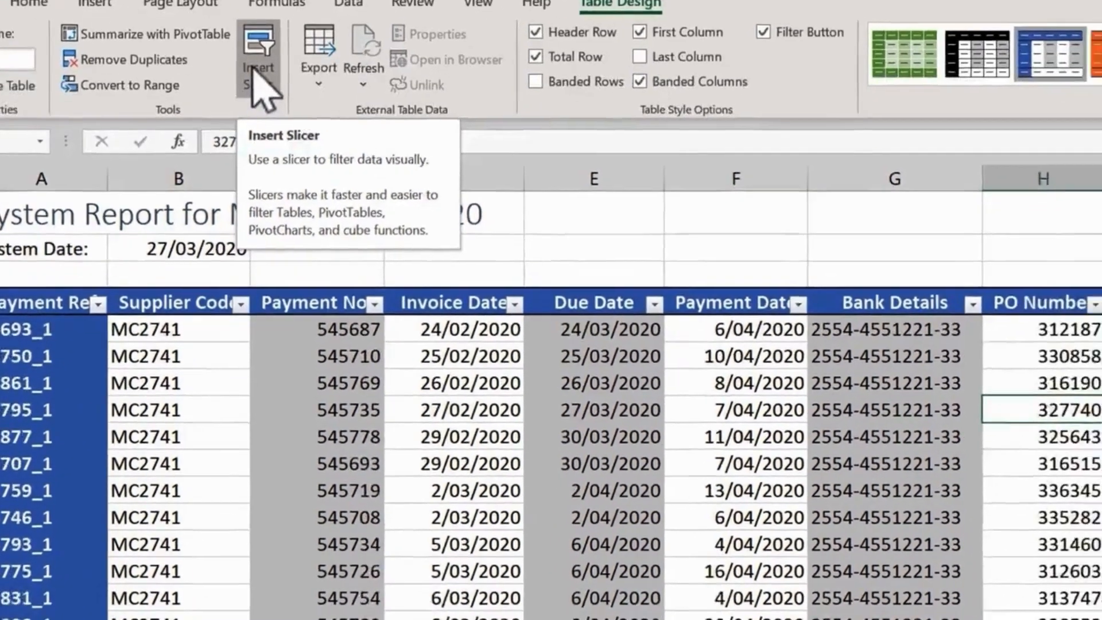
pyautogui.click(326, 131)
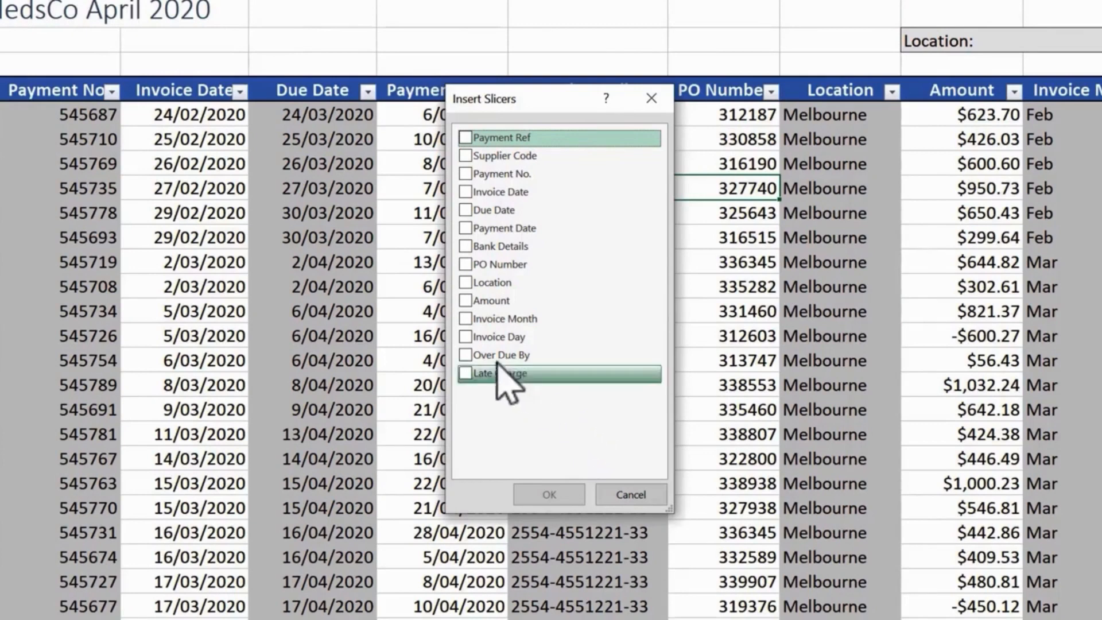
pyautogui.click(463, 282)
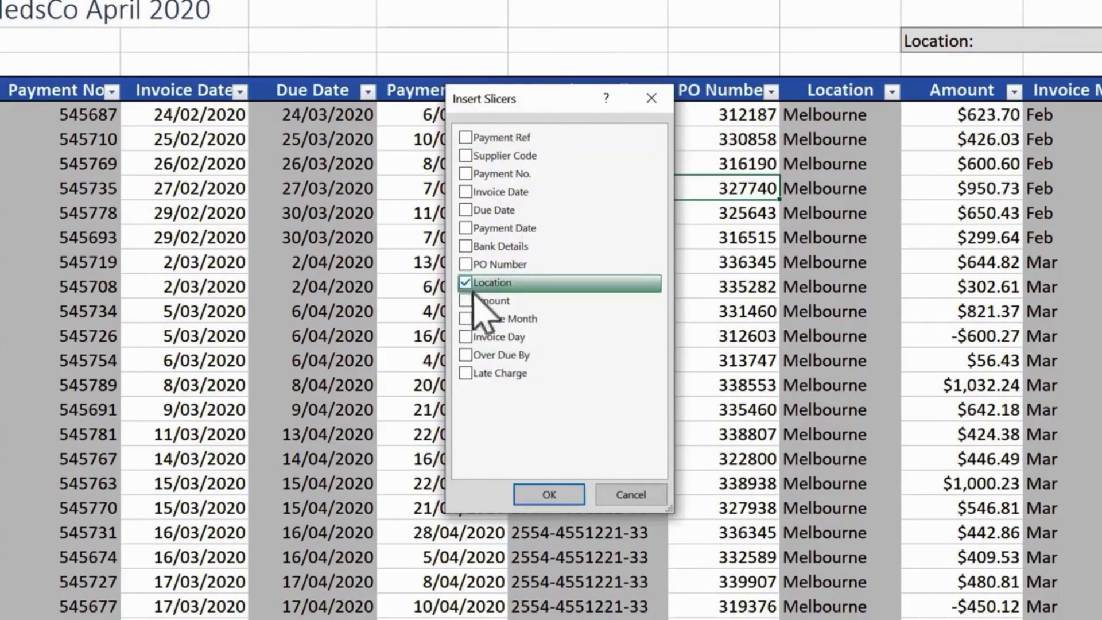
pyautogui.click(468, 319)
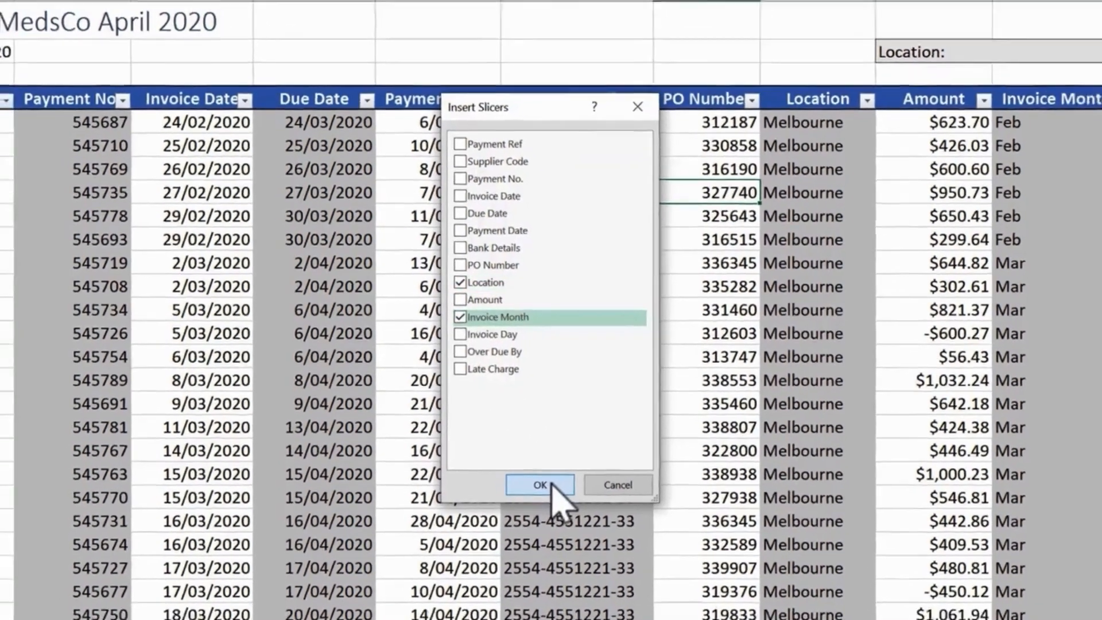
pyautogui.click(540, 484)
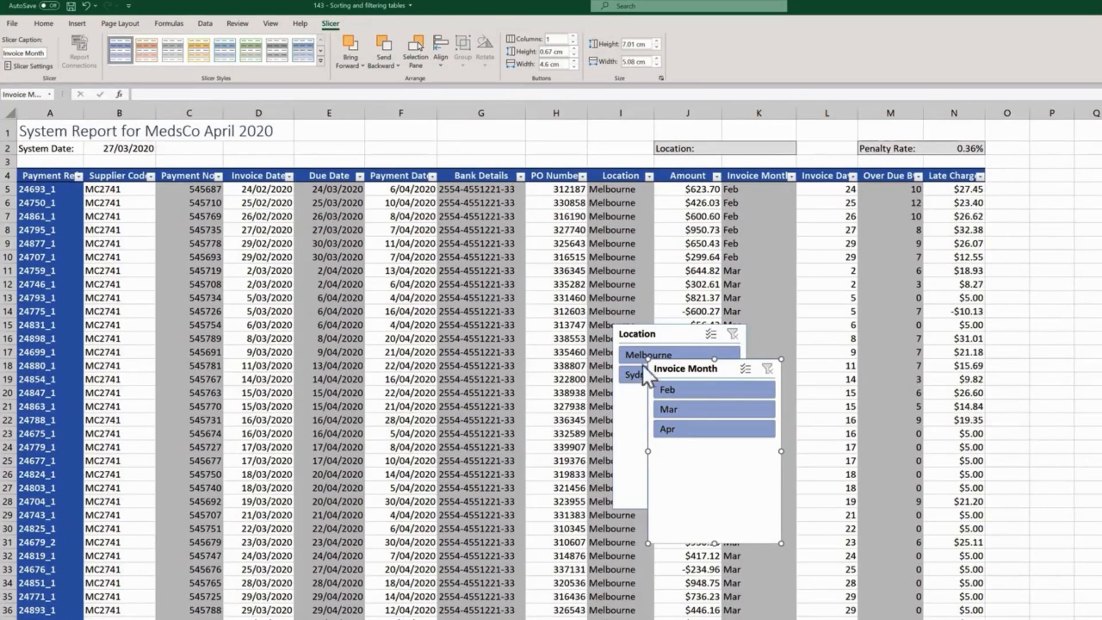
# Step: Select the Location and Invoice Month slicers together and shrink both to about 4.94 cm high and 3.55 cm wide
pyautogui.keyDown('ctrl'); pyautogui.click(667, 338); pyautogui.keyUp('ctrl')
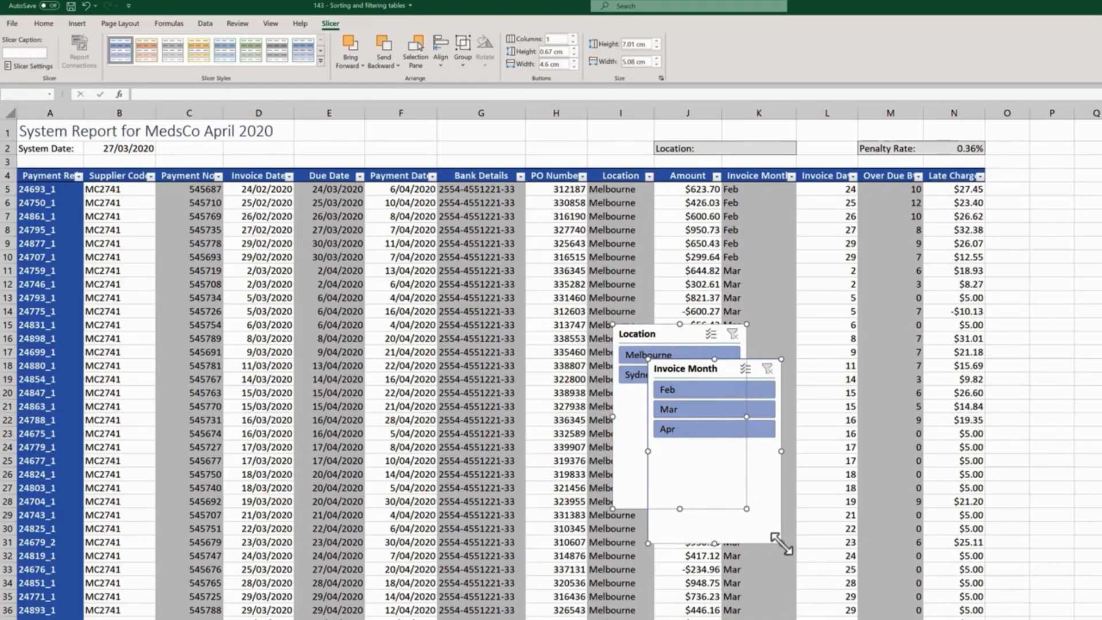
pyautogui.moveTo(781, 547); pyautogui.dragTo(737, 487)
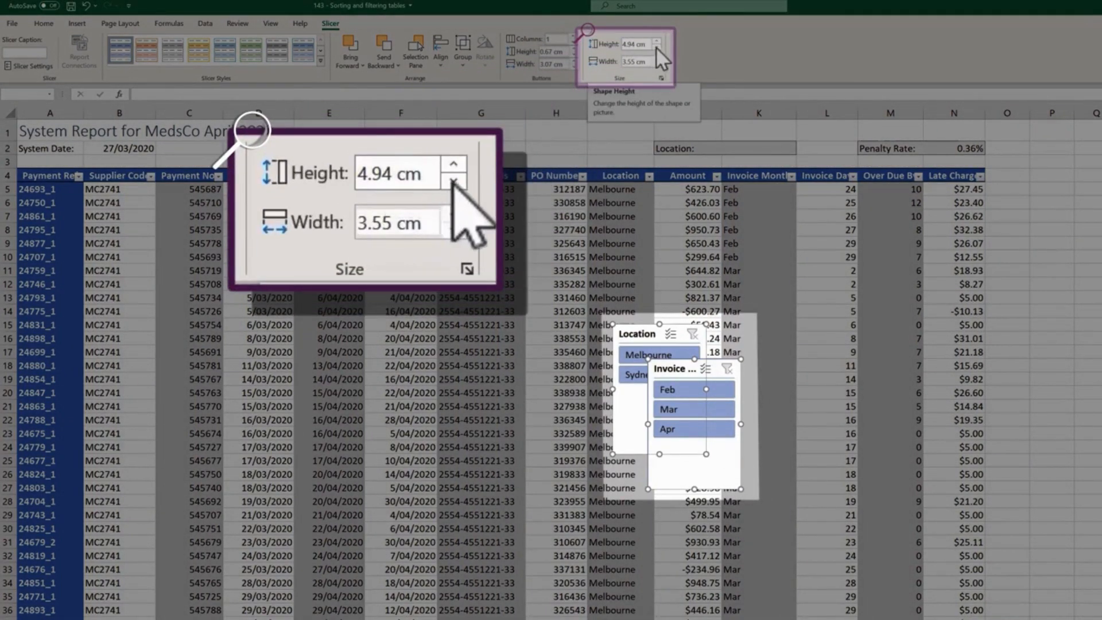
# Step: Set both selected slicers to 5 cm high and 3.6 cm wide
pyautogui.click(656, 47)
pyautogui.click(656, 41)
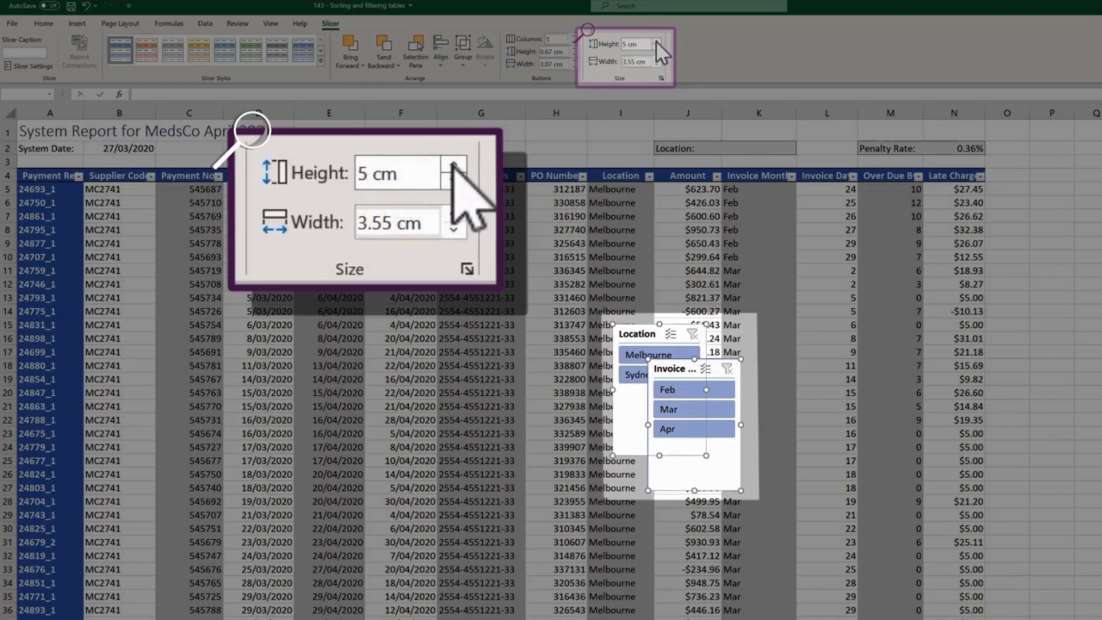
pyautogui.click(656, 57)
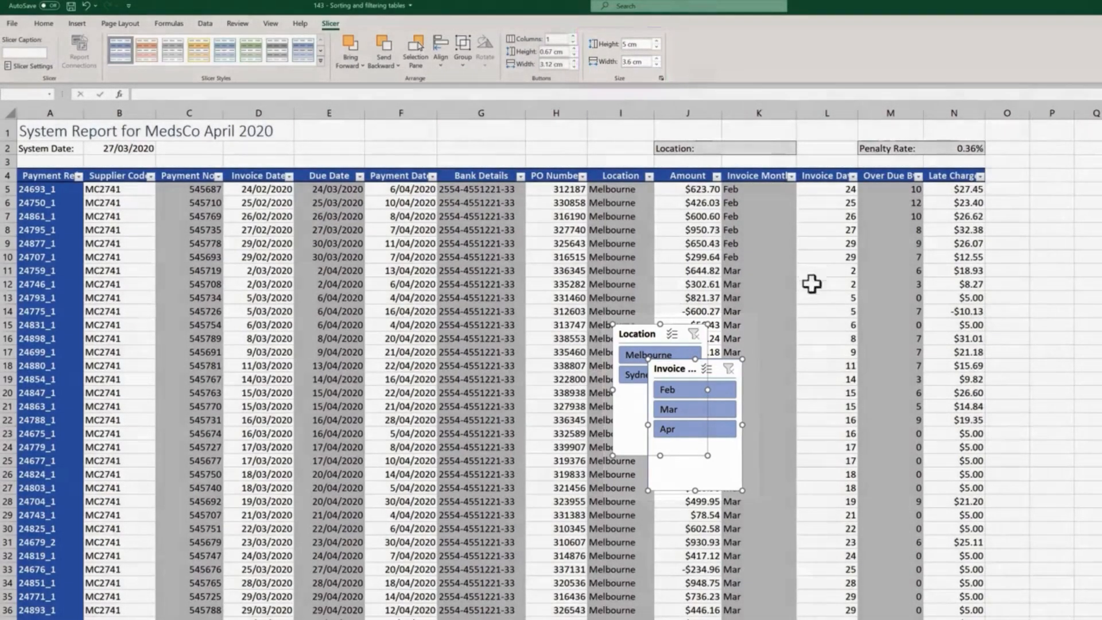
# Step: Move the Location slicer to the empty cells beyond the Late Charge column and place the Invoice Month slicer directly beneath it
pyautogui.click(1002, 326)
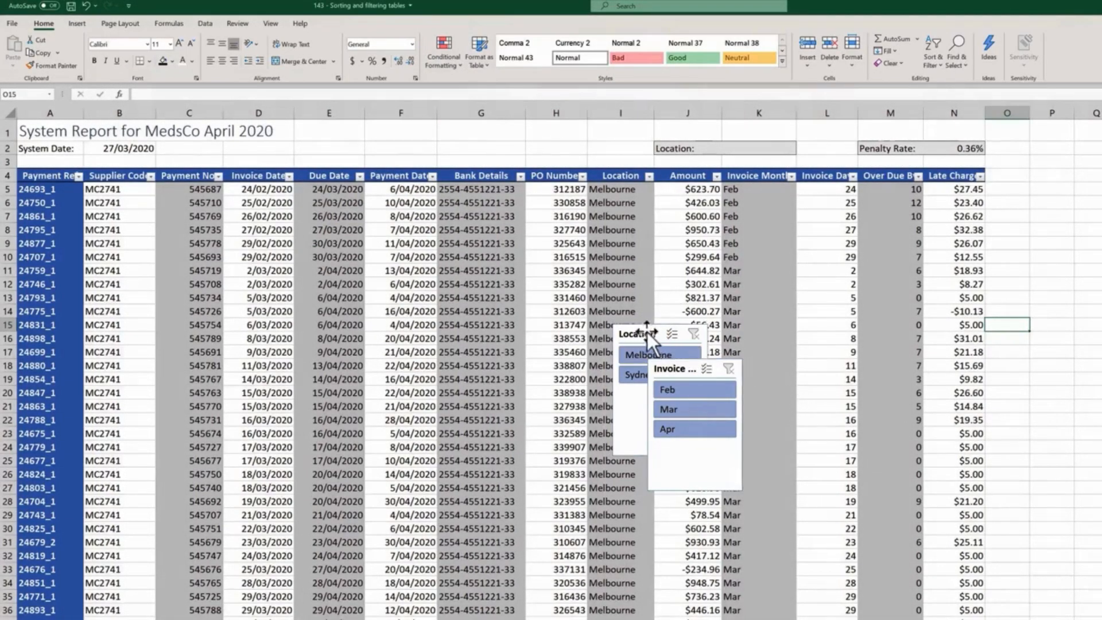
pyautogui.moveTo(641, 328); pyautogui.dragTo(992, 167)
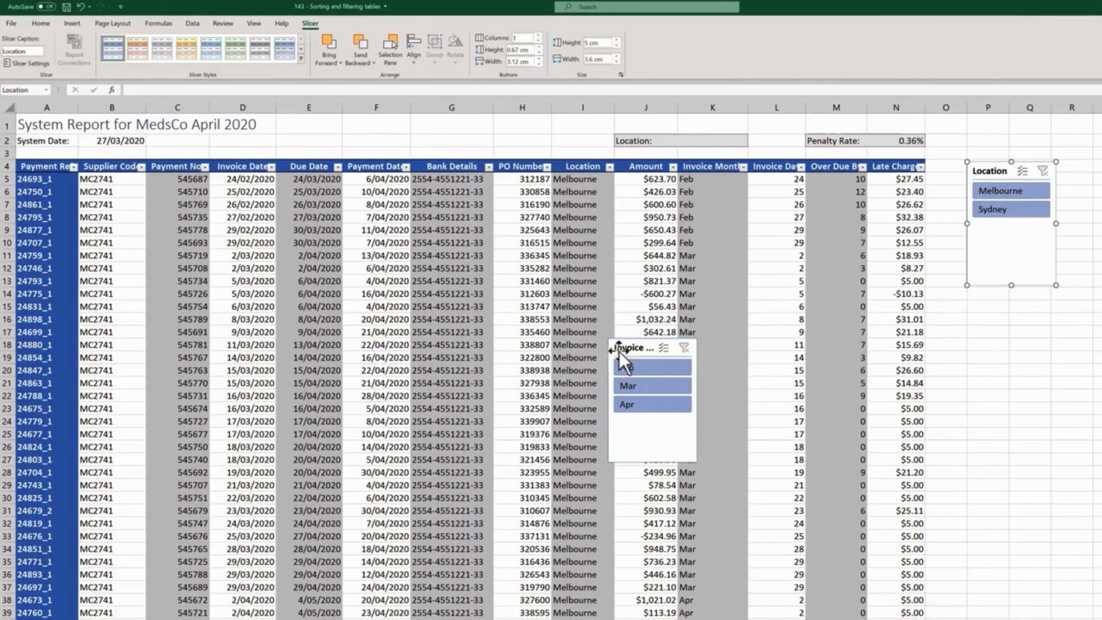
pyautogui.moveTo(622, 348); pyautogui.dragTo(979, 298)
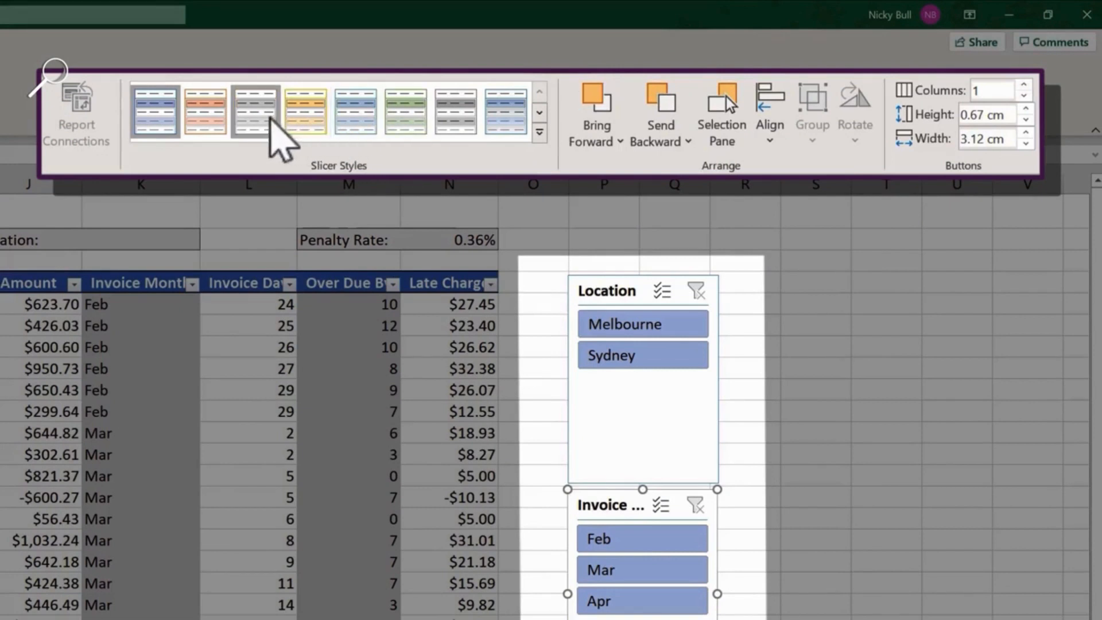
# Step: Apply the dark blue slicer style to the Invoice Month slicer and the dark green style to the Location slicer
pyautogui.click(540, 132)
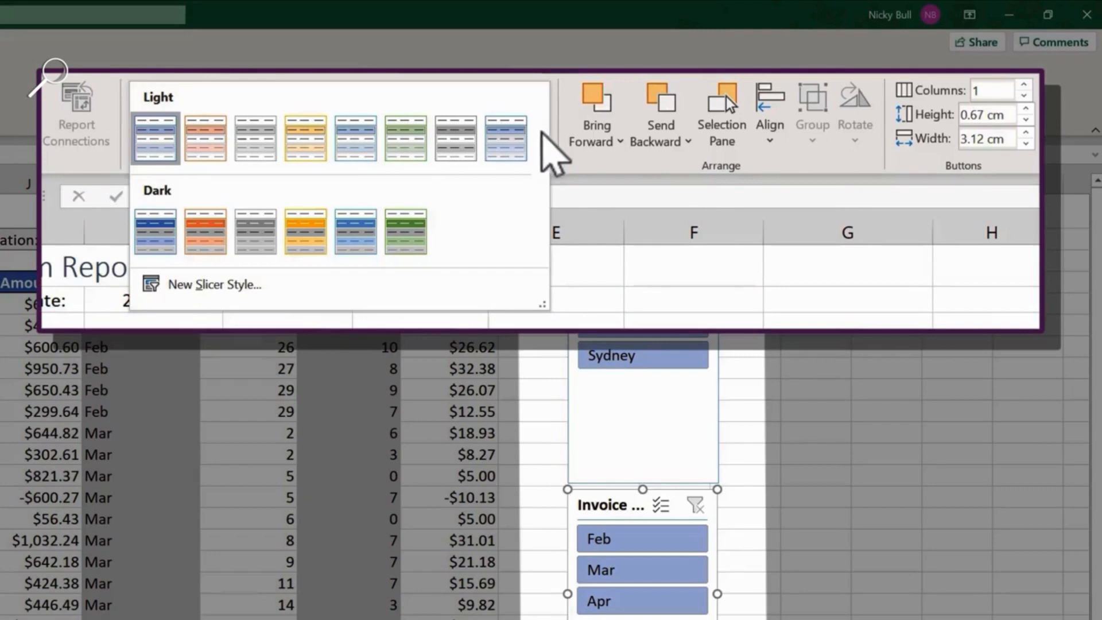
pyautogui.click(163, 235)
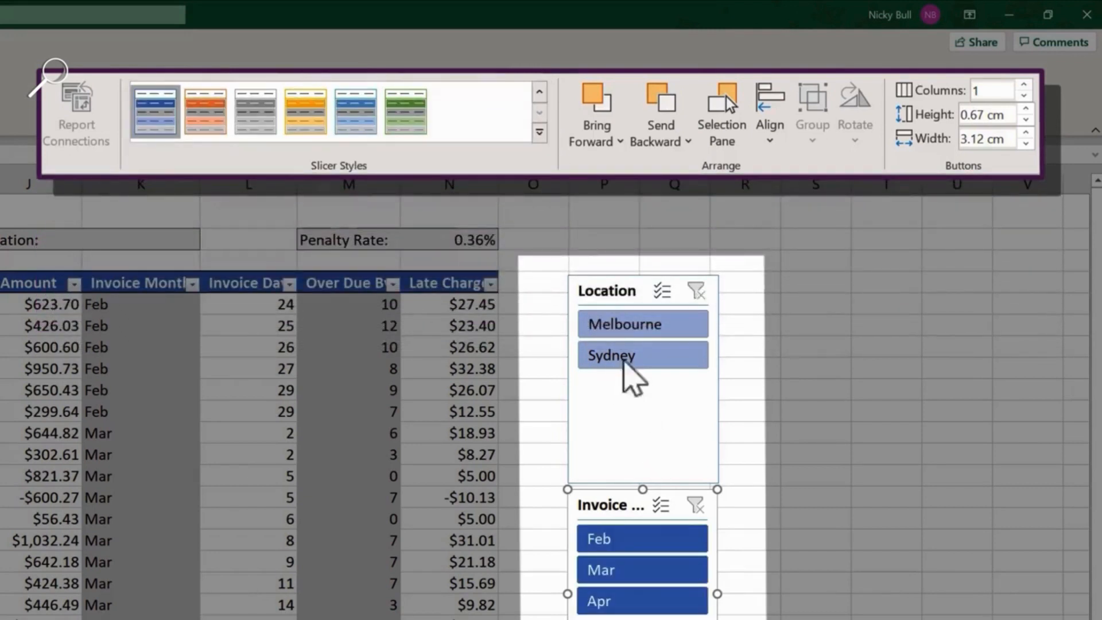
pyautogui.click(596, 284)
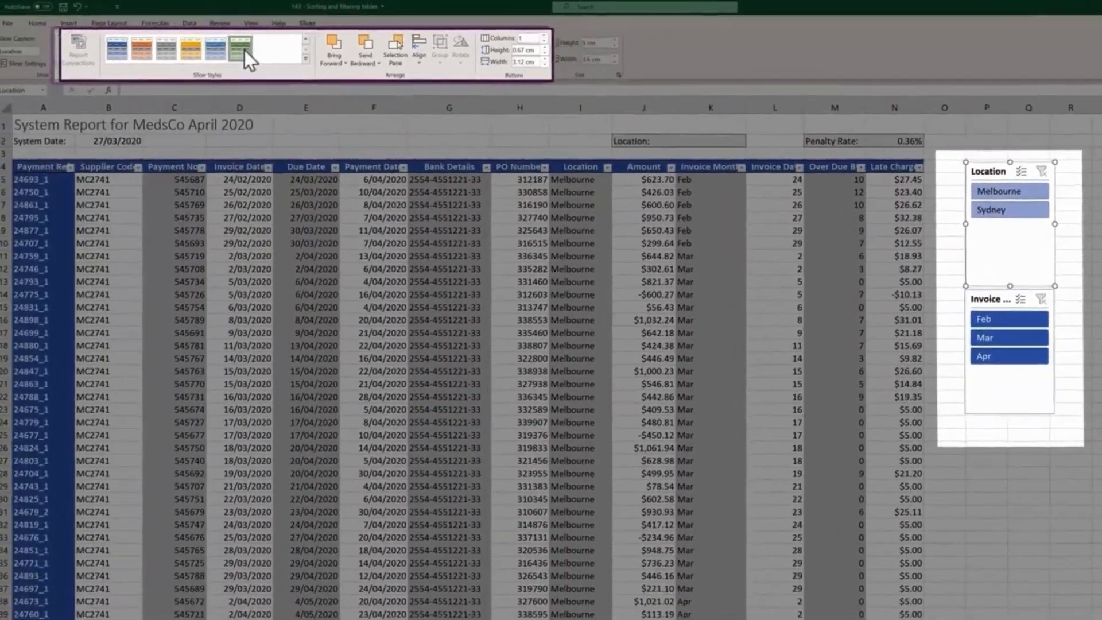
pyautogui.click(384, 95)
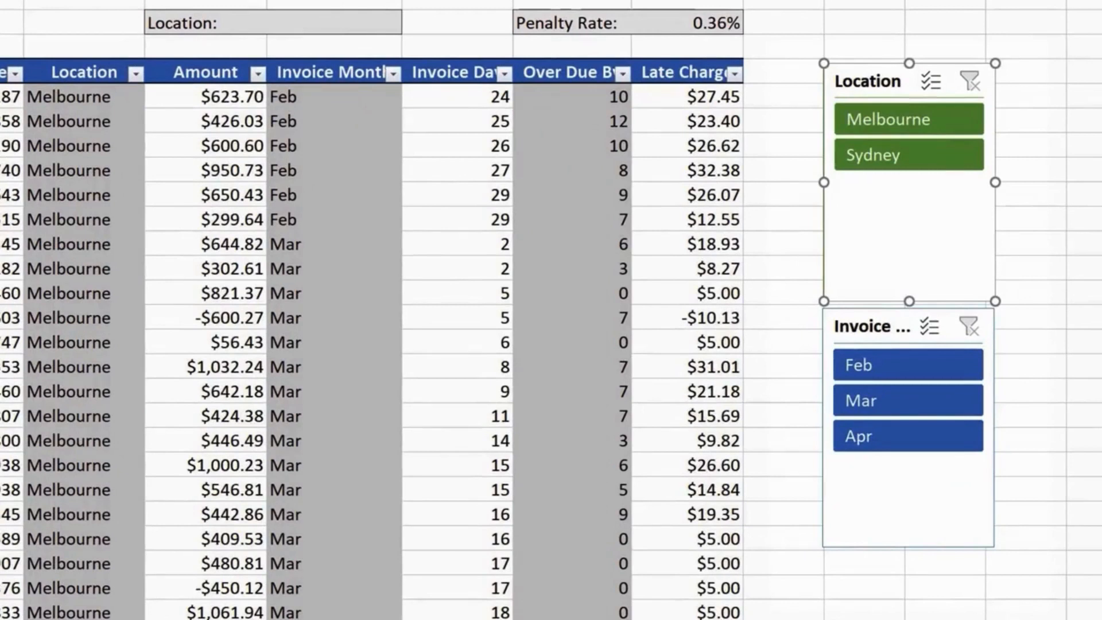
# Step: Filter the table to Apr invoices for Sydney with the slicers, and clear the Invoice Month and Location slicer filters
pyautogui.click(879, 451)
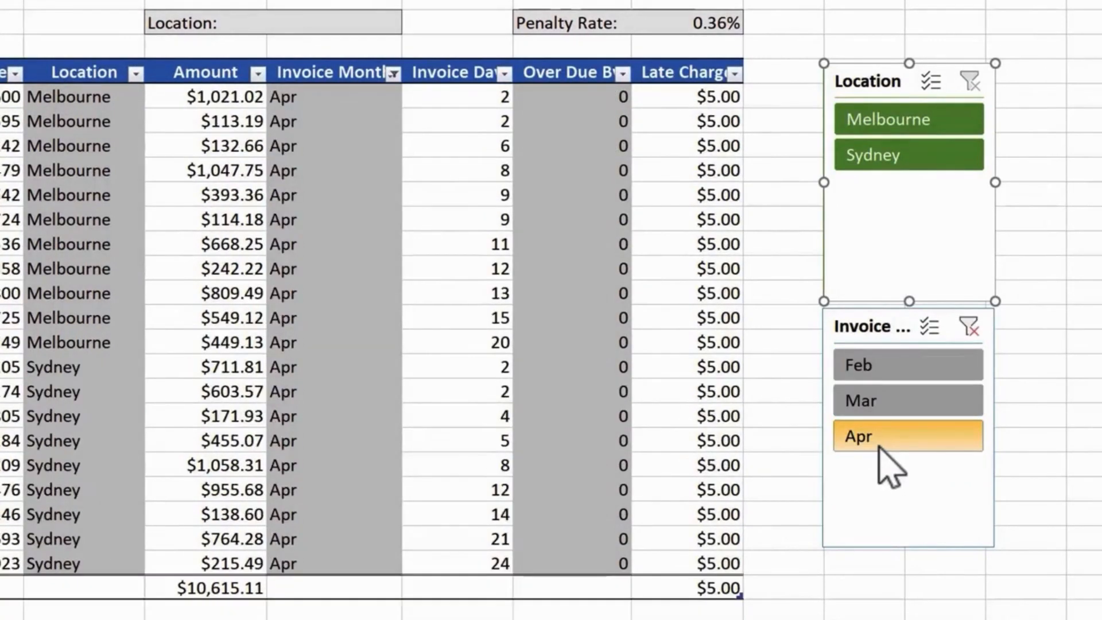
pyautogui.click(859, 160)
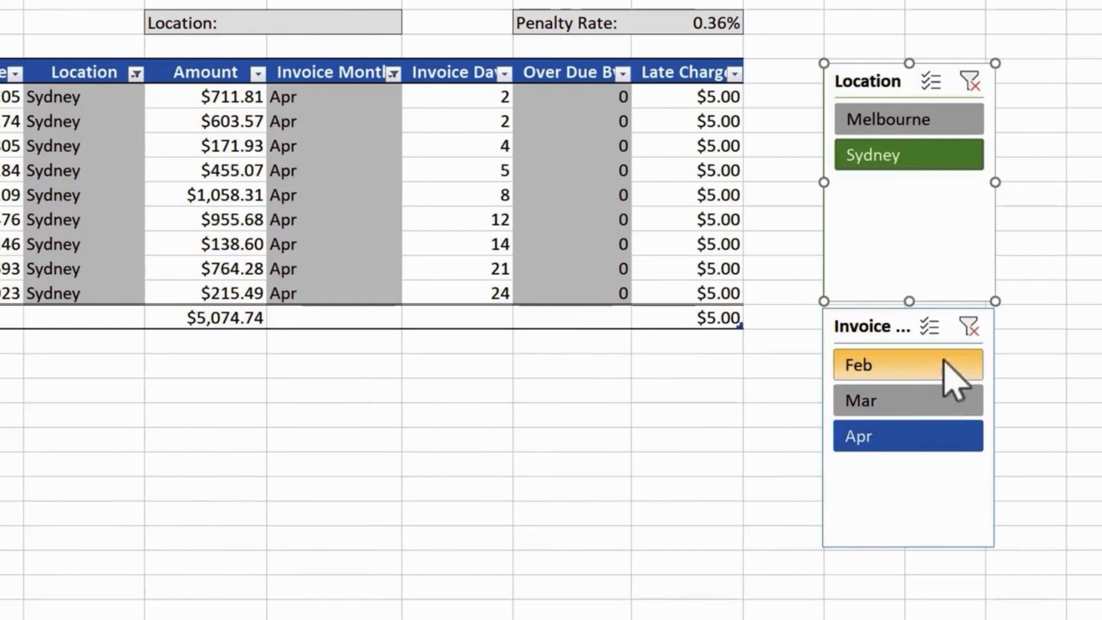
pyautogui.click(974, 332)
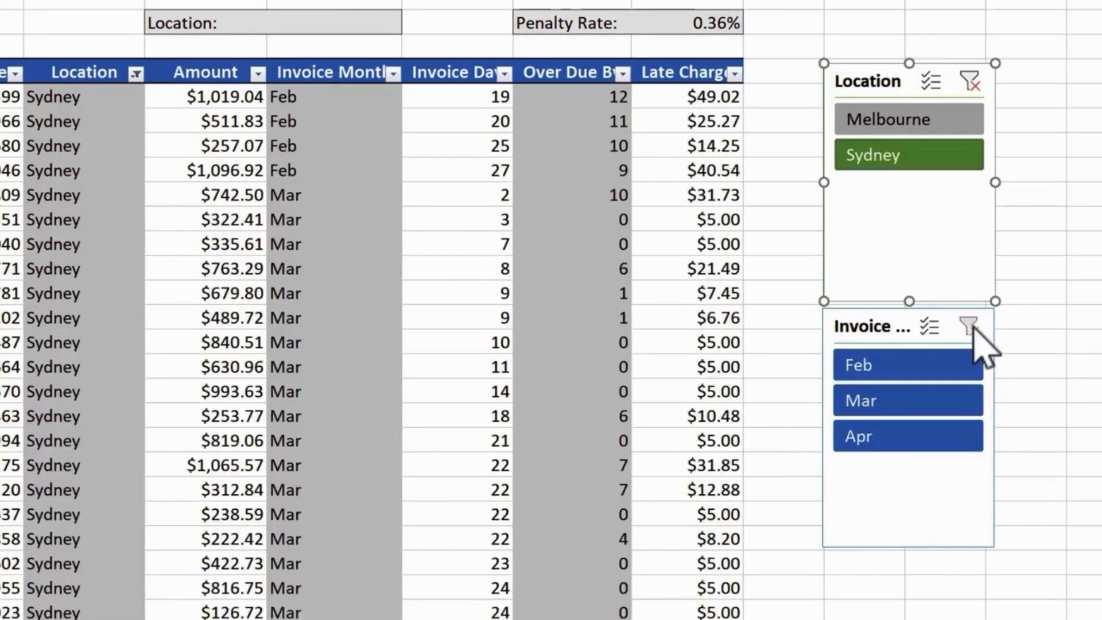
pyautogui.click(969, 82)
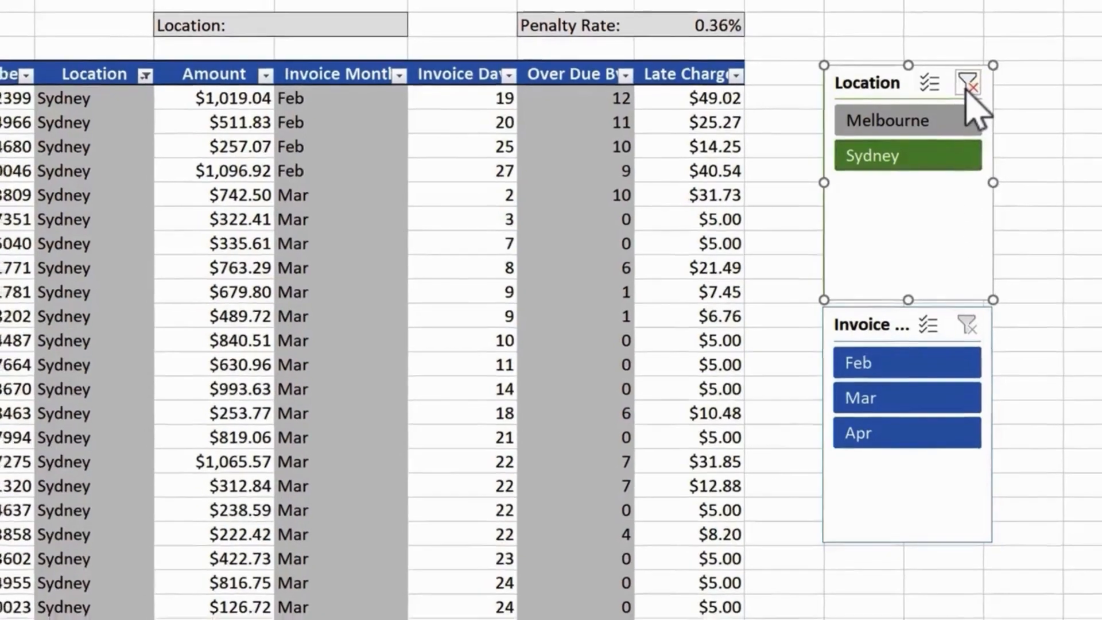